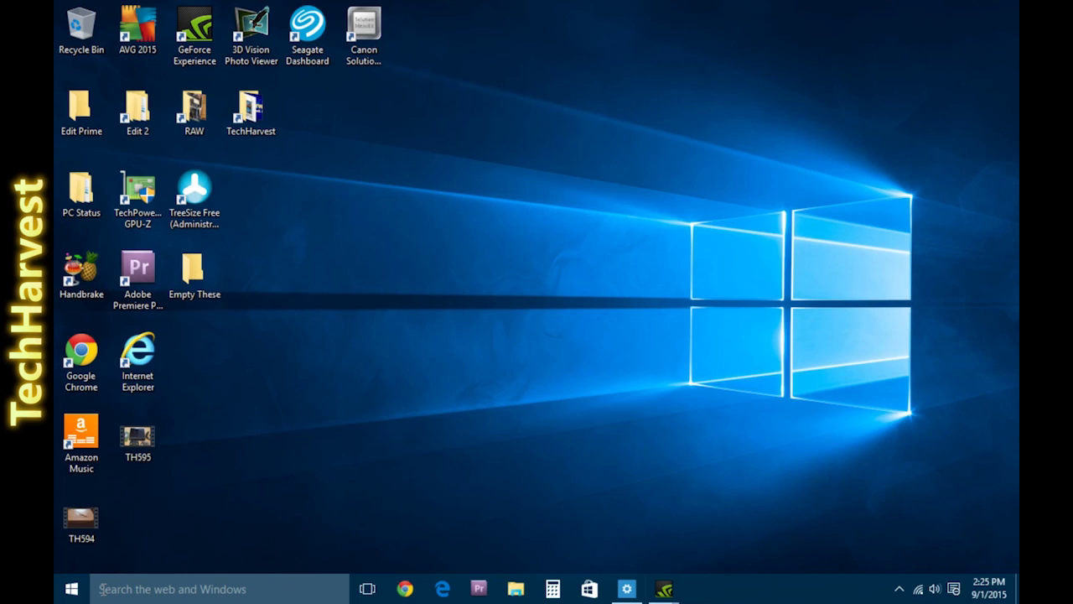
Search Windows for 'run', then dismiss the search results.
{"action": "left_click", "coordinate": [101, 589]}
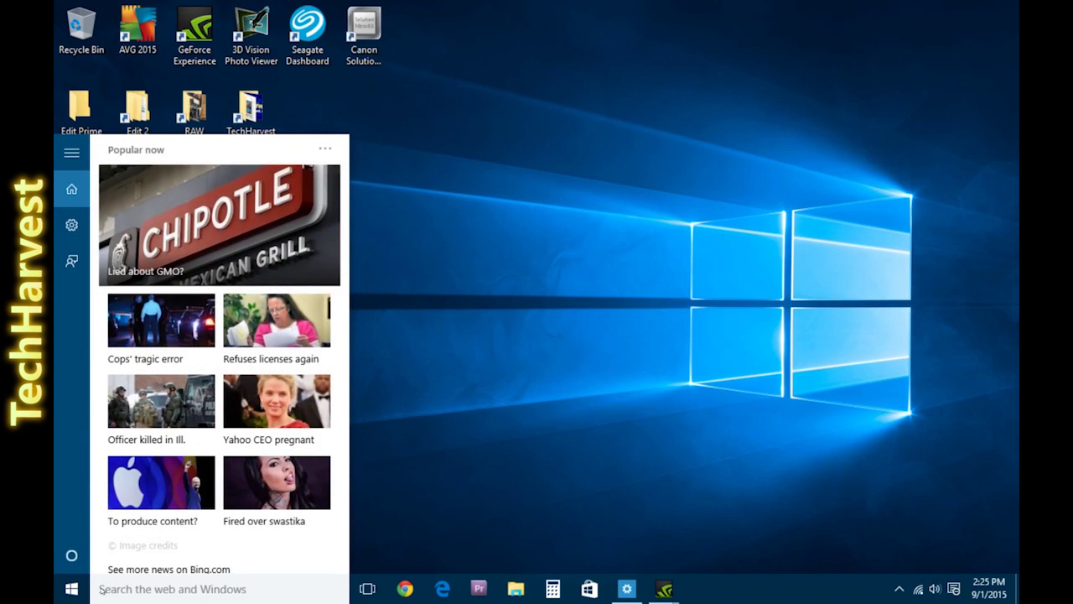
{"action": "type", "text": "run"}
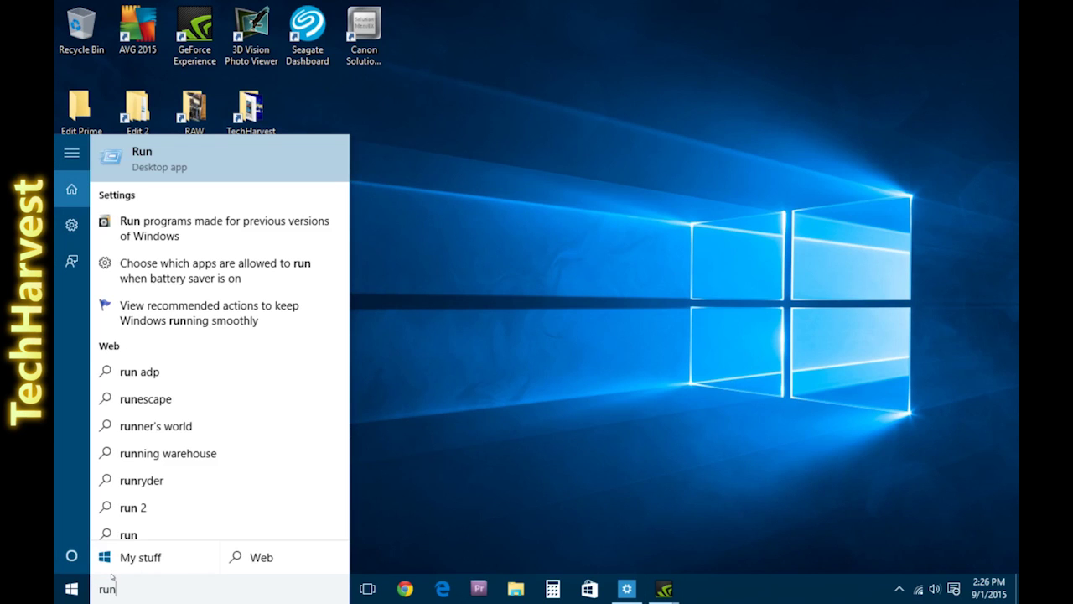
{"action": "left_click", "coordinate": [405, 432]}
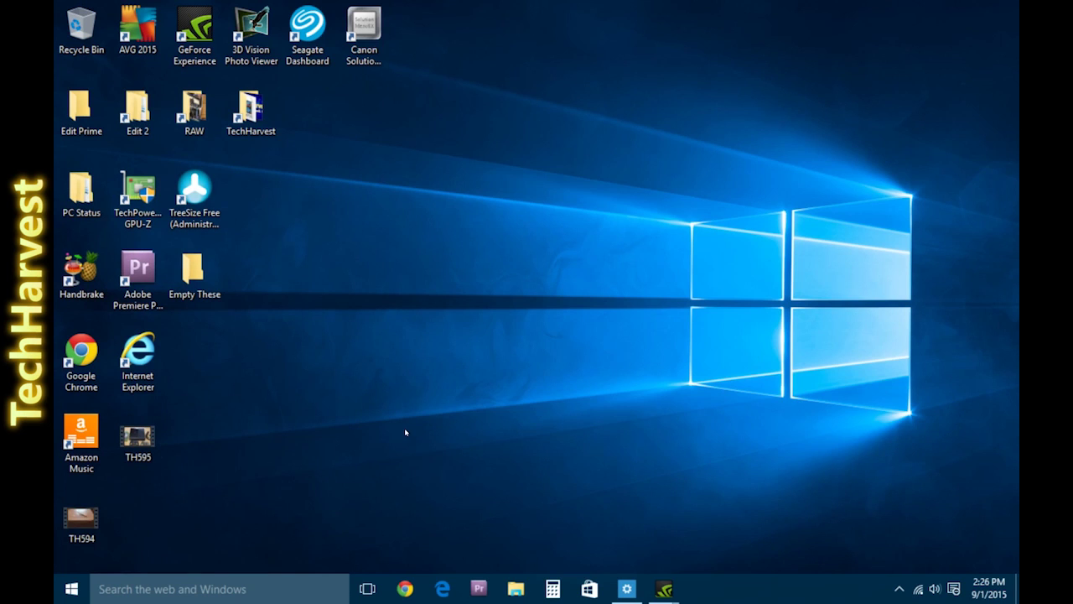
Open the Run dialog and replace its command with gpedit.msc.
{"action": "key", "text": "super+r"}
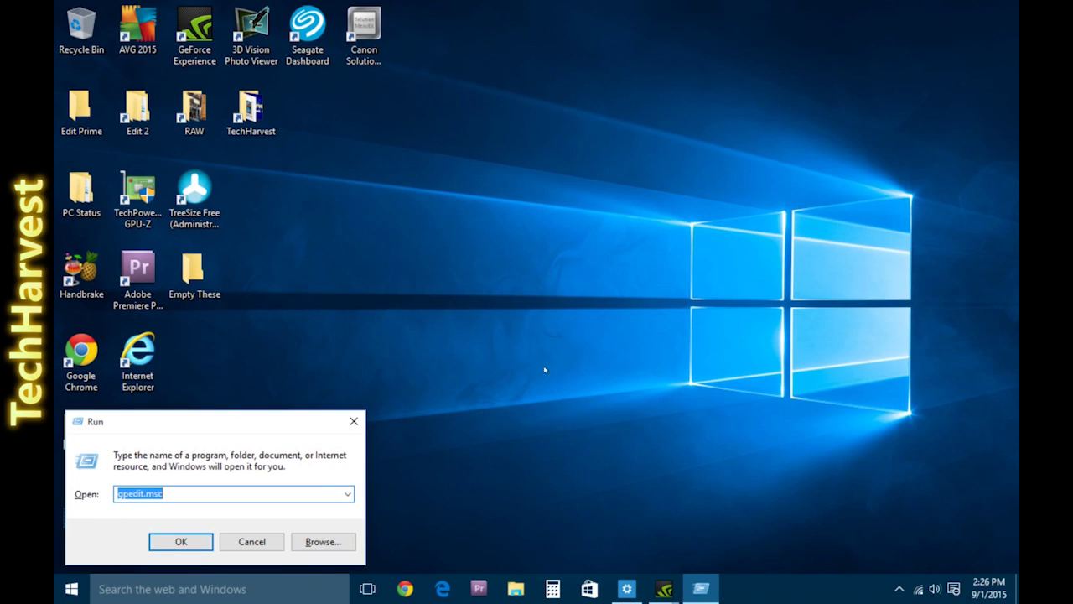
{"action": "left_click", "coordinate": [172, 497]}
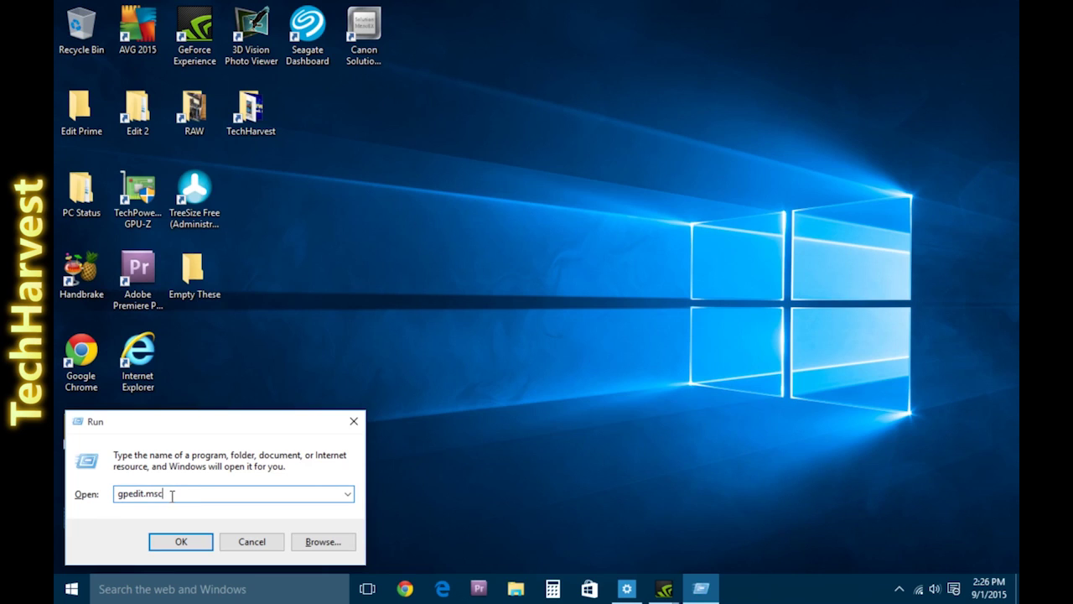
{"action": "key", "text": "BackSpace"}
{"action": "key", "text": "BackSpace"}
{"action": "key", "text": "BackSpace"}
{"action": "key", "text": "BackSpace"}
{"action": "key", "text": "BackSpace"}
{"action": "key", "text": "BackSpace"}
{"action": "key", "text": "BackSpace"}
{"action": "key", "text": "BackSpace"}
{"action": "key", "text": "BackSpace"}
{"action": "key", "text": "BackSpace"}
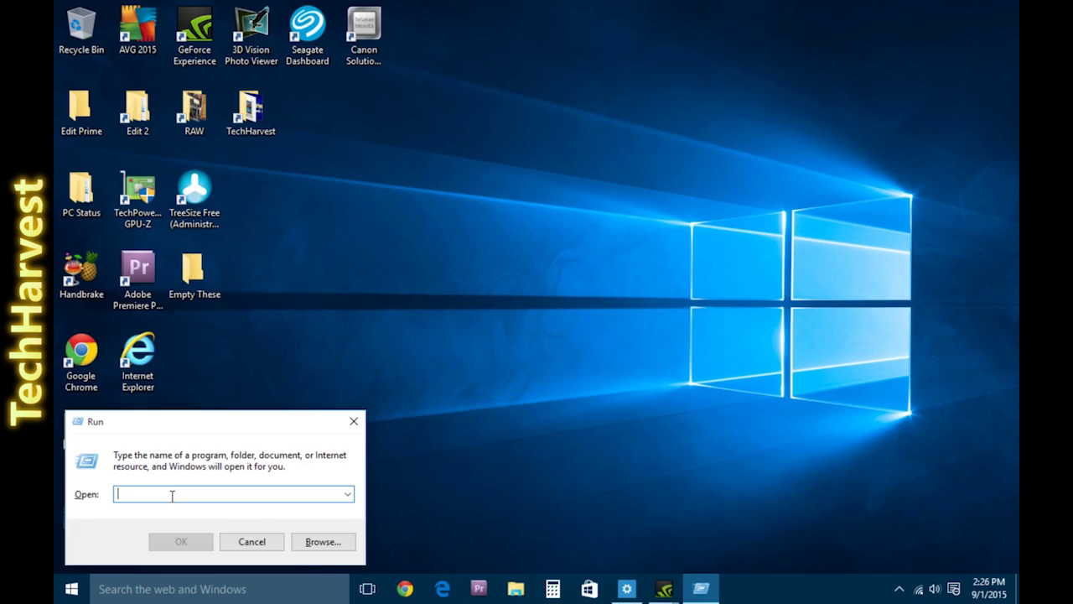
{"action": "type", "text": "gpedit.msc"}
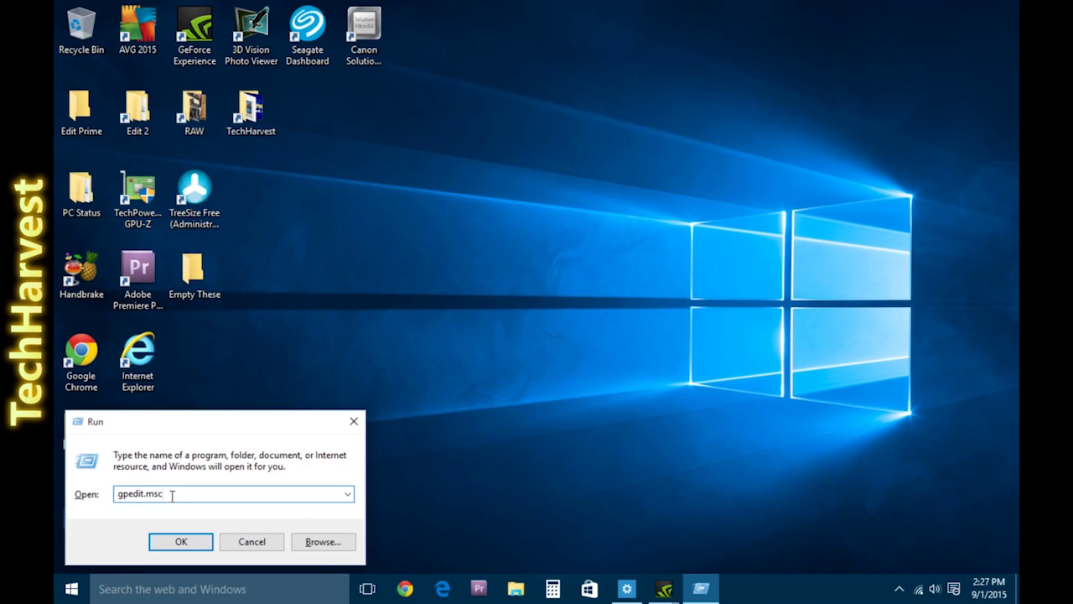
Launch gpedit.msc and reposition the editor window with a wider tree pane.
{"action": "key", "text": "Return"}
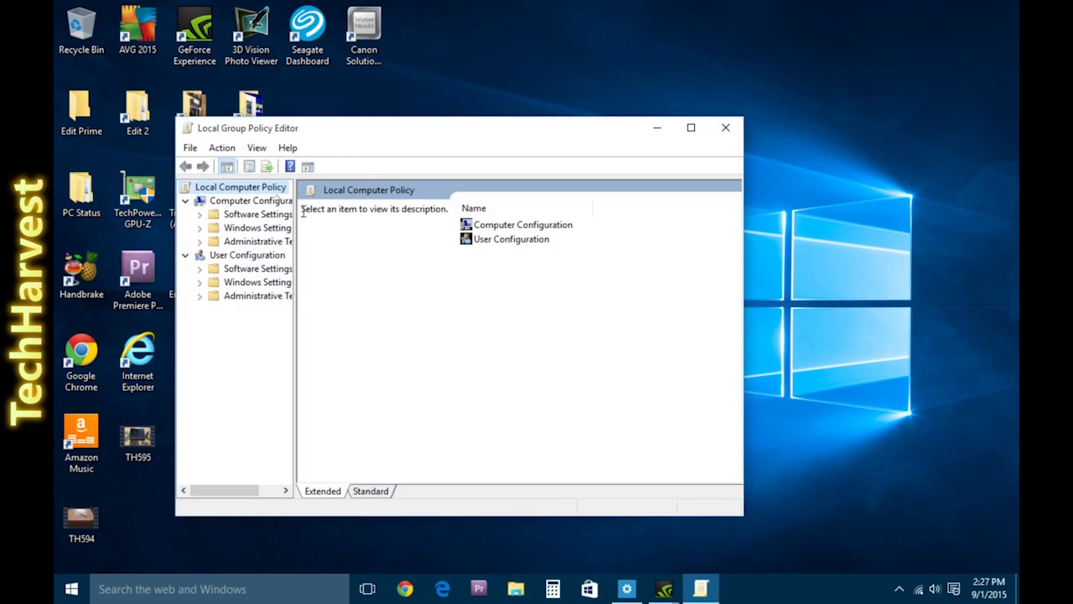
{"action": "left_click_drag", "start_coordinate": [359, 132], "coordinate": [506, 125]}
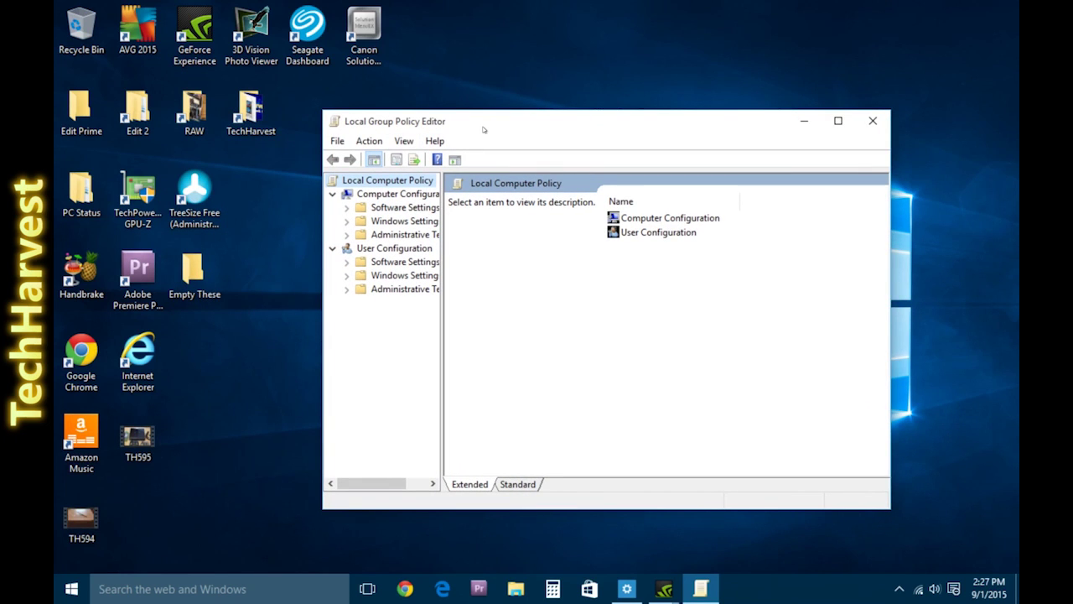
{"action": "left_click_drag", "start_coordinate": [435, 283], "coordinate": [475, 284]}
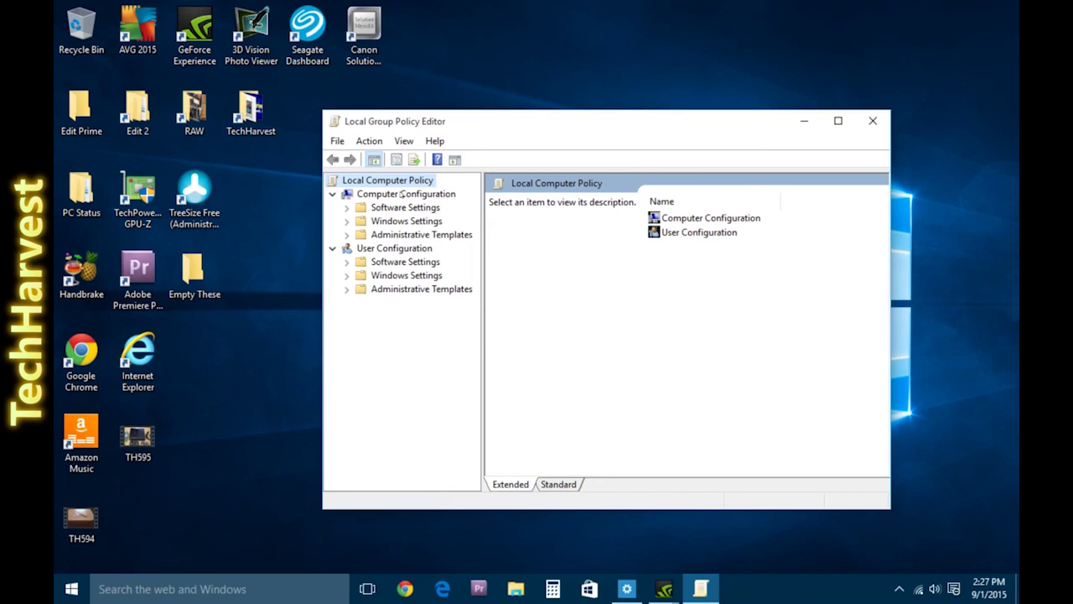
Navigate Computer Configuration > Administrative Templates > Control Panel to the Personalization policies.
{"action": "left_click", "coordinate": [333, 194]}
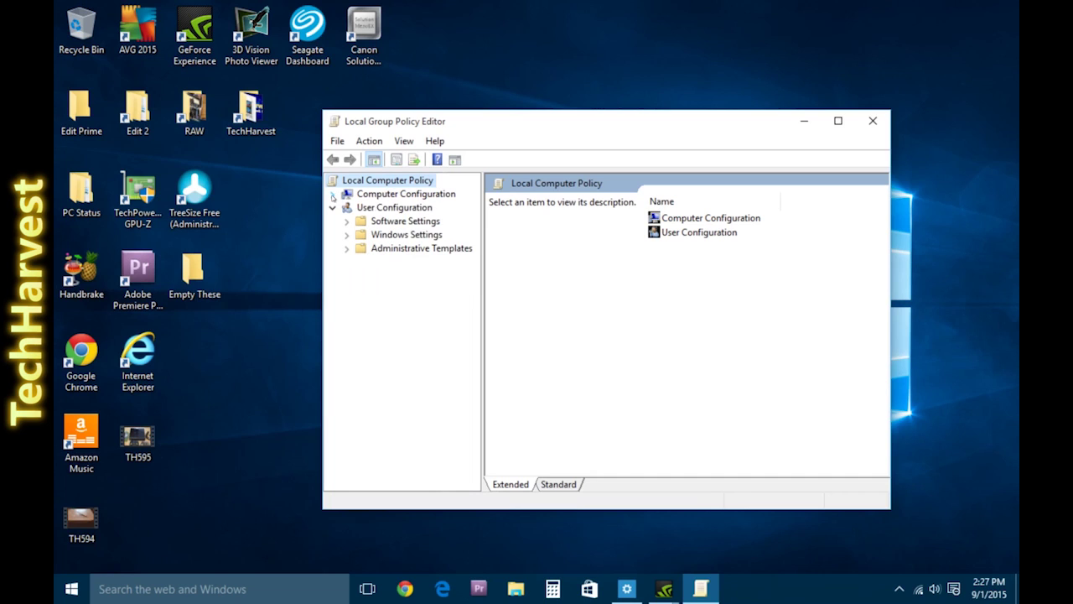
{"action": "left_click", "coordinate": [333, 194]}
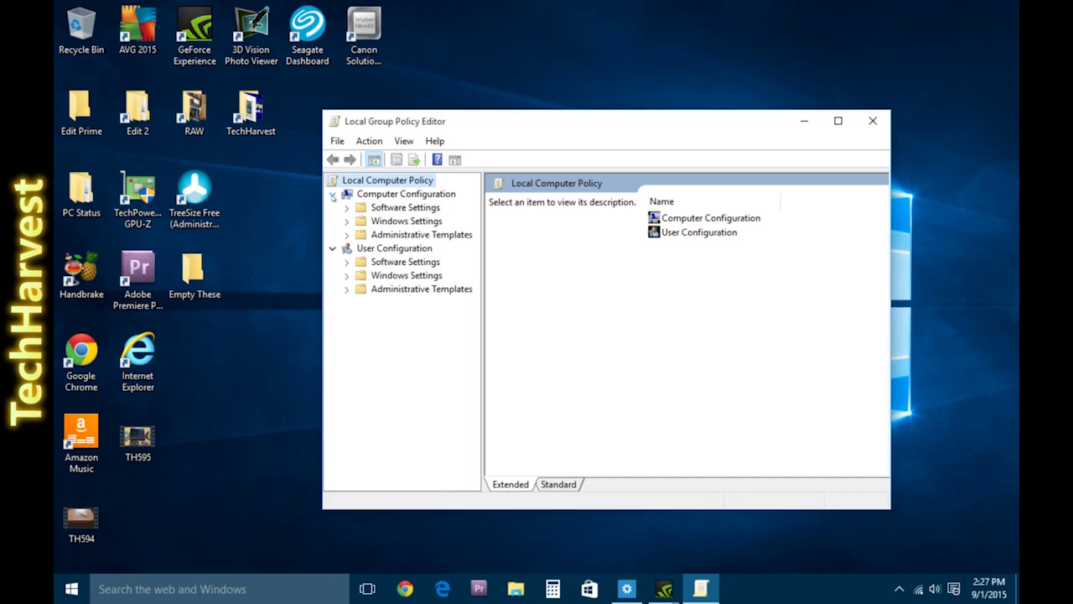
{"action": "left_click", "coordinate": [395, 235]}
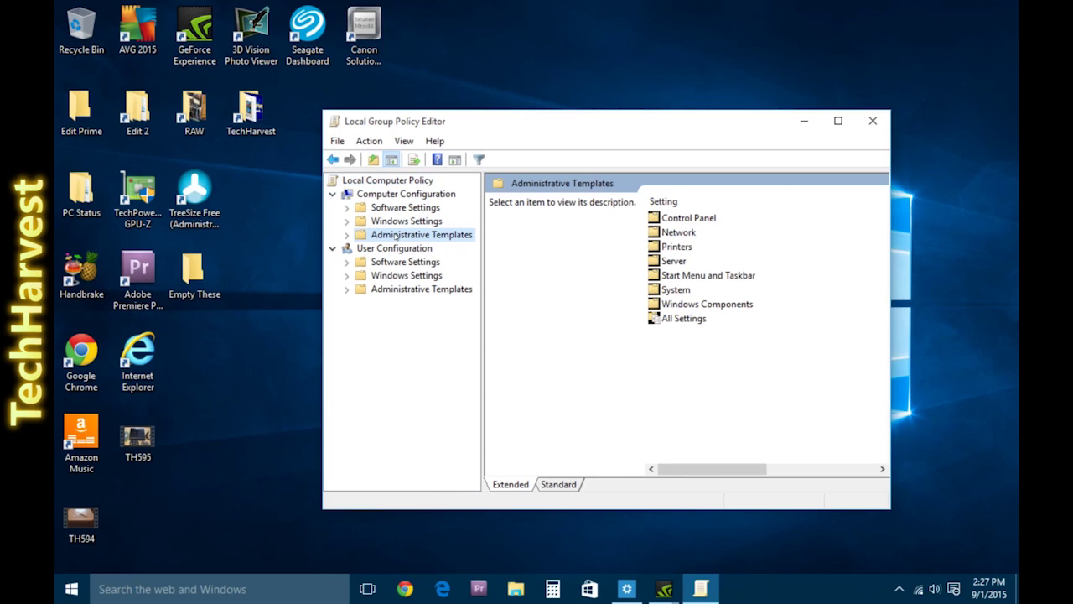
{"action": "left_click", "coordinate": [347, 235]}
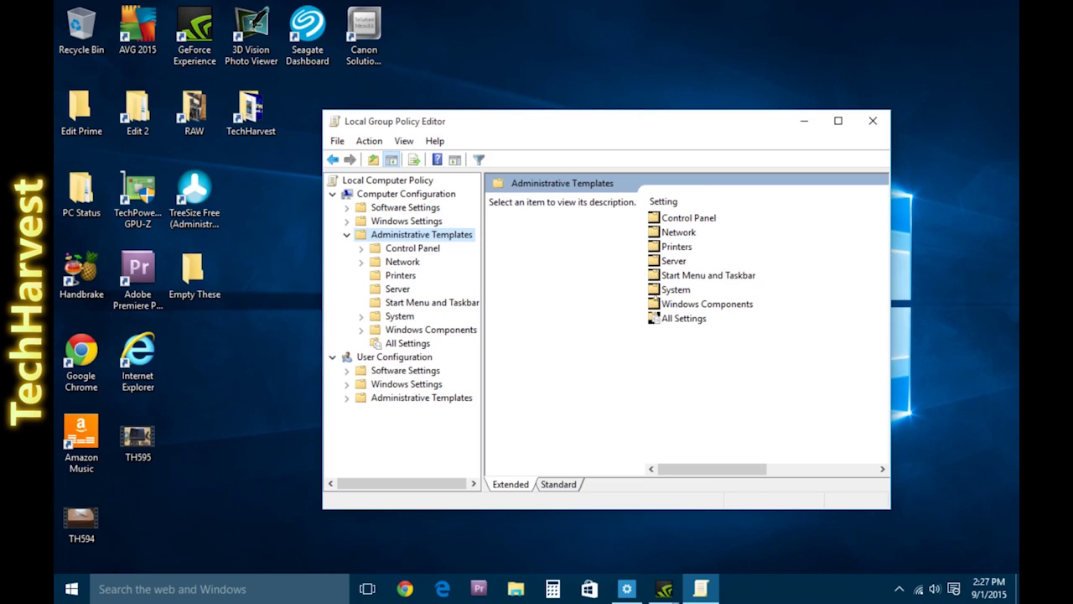
{"action": "left_click", "coordinate": [361, 249]}
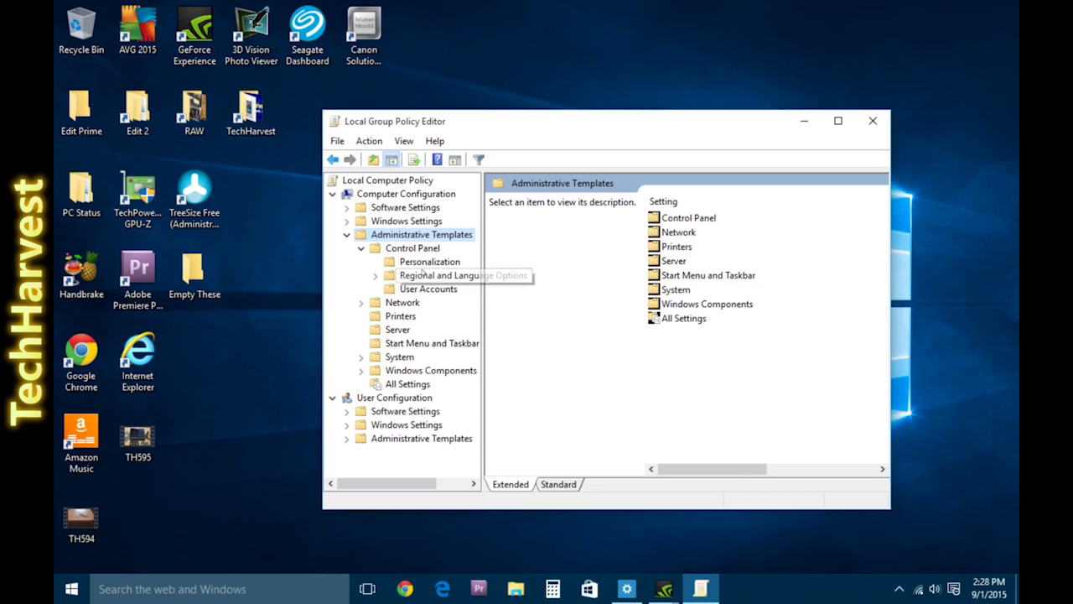
{"action": "left_click", "coordinate": [421, 262]}
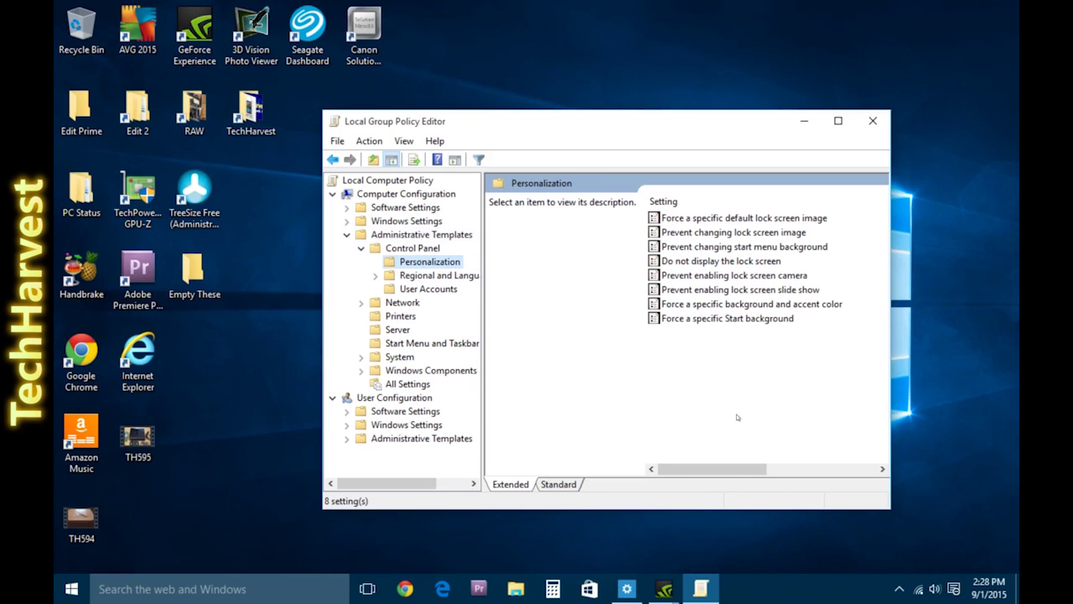
Resize and move the editor window so full policy setting names show.
{"action": "left_click_drag", "start_coordinate": [697, 467], "coordinate": [746, 467]}
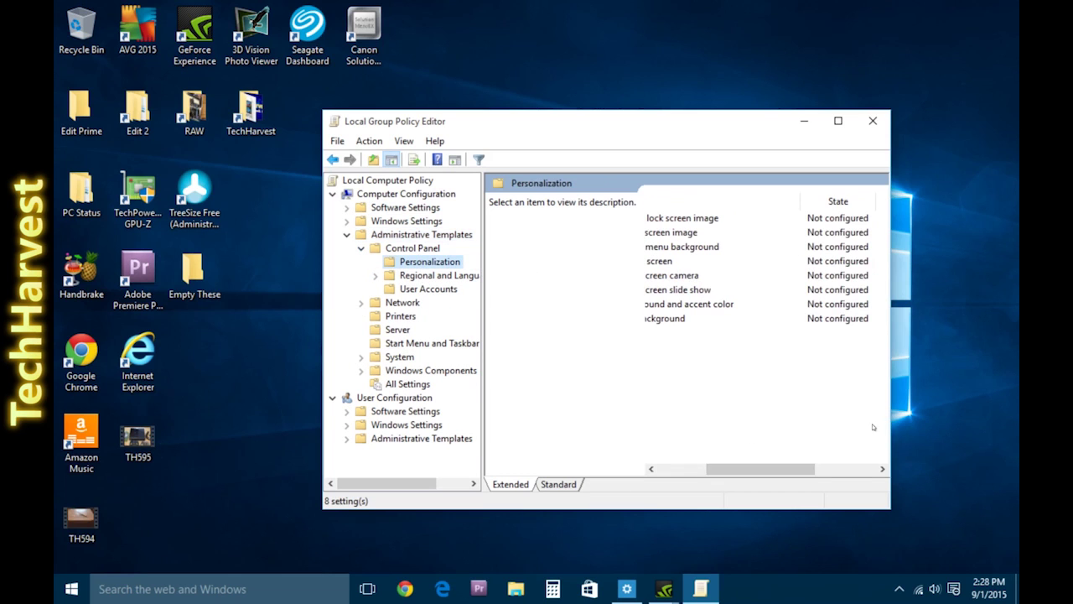
{"action": "left_click_drag", "start_coordinate": [882, 426], "coordinate": [995, 423]}
{"action": "left_click_drag", "start_coordinate": [653, 127], "coordinate": [446, 105]}
{"action": "left_click_drag", "start_coordinate": [985, 310], "coordinate": [955, 310]}
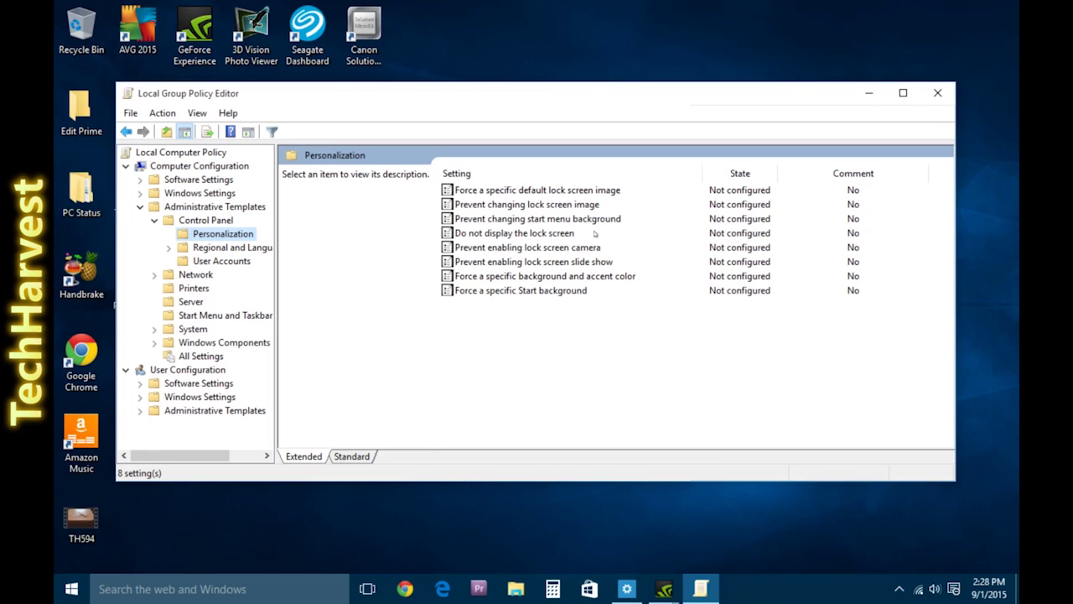
Set 'Do not display the lock screen' to Enabled, then apply and confirm.
{"action": "double_click", "coordinate": [503, 233]}
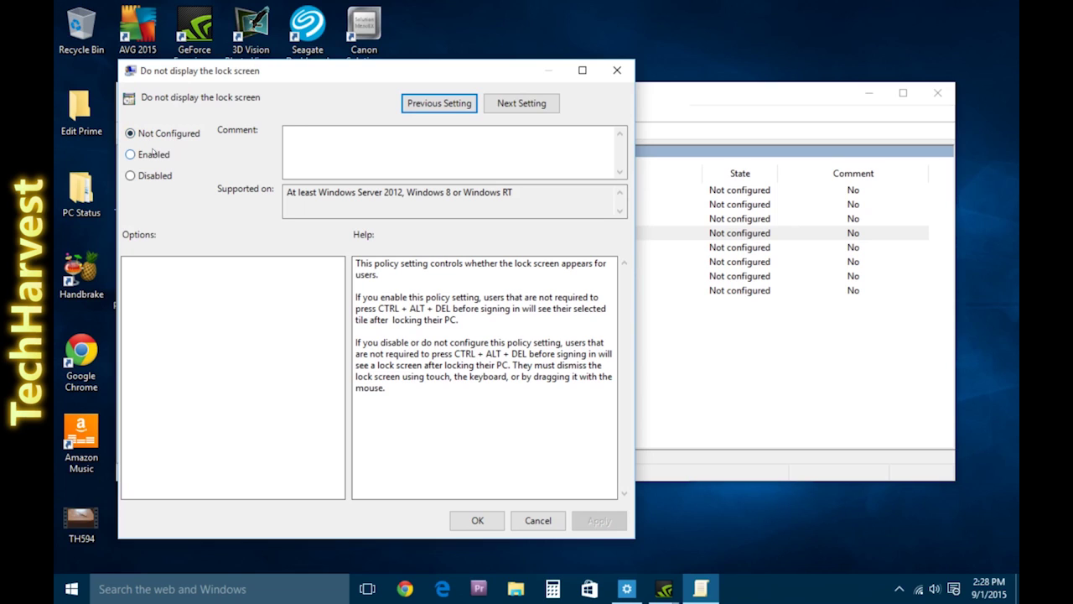
{"action": "left_click", "coordinate": [131, 154]}
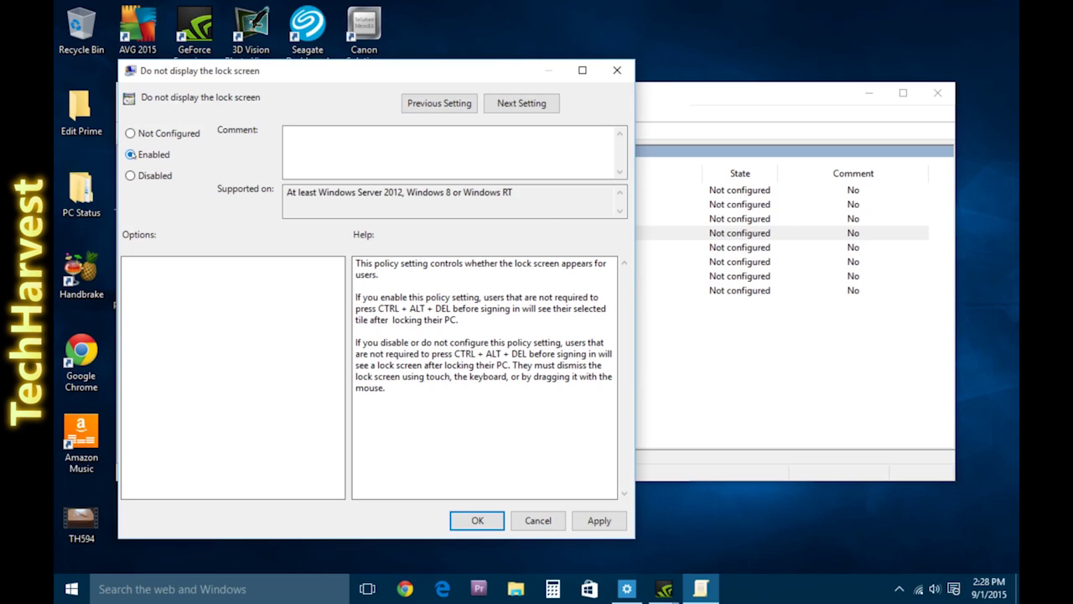
{"action": "left_click", "coordinate": [591, 519]}
{"action": "left_click", "coordinate": [477, 520]}
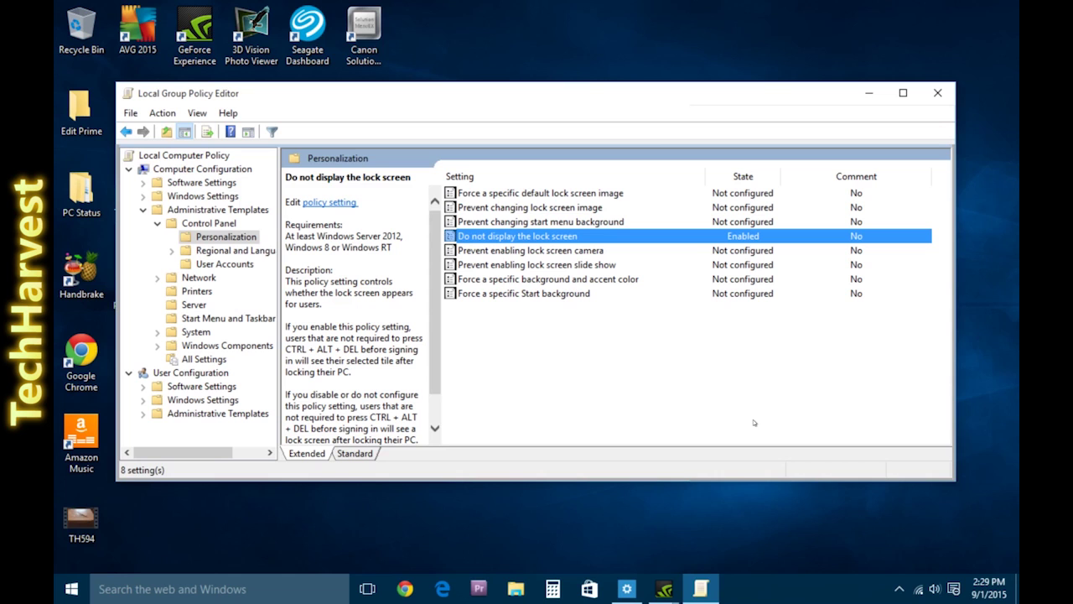
Close the Local Group Policy Editor window to return to the desktop.
{"action": "left_click", "coordinate": [944, 97]}
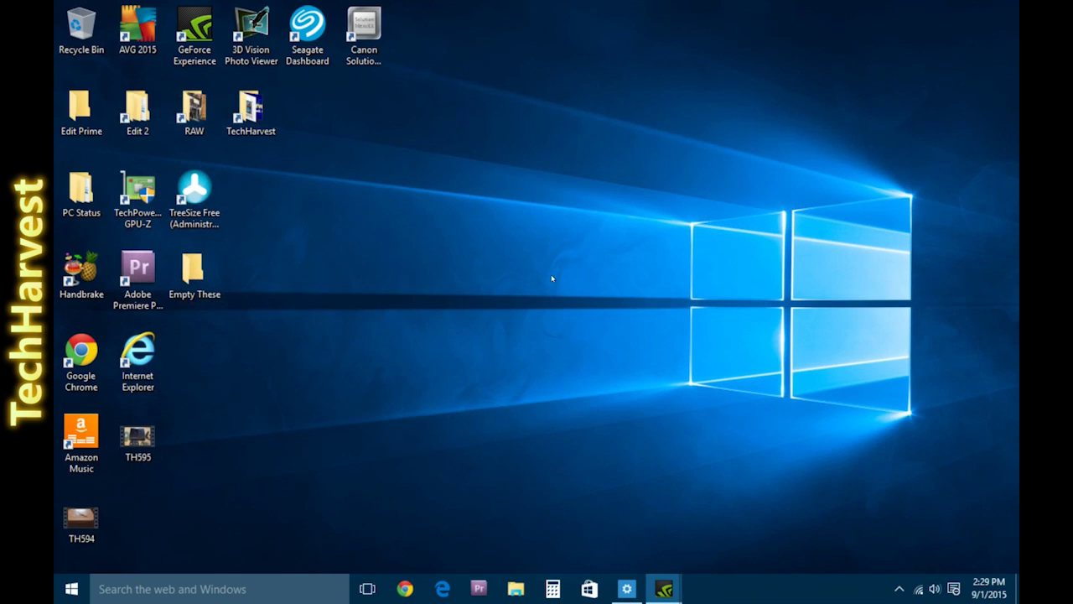